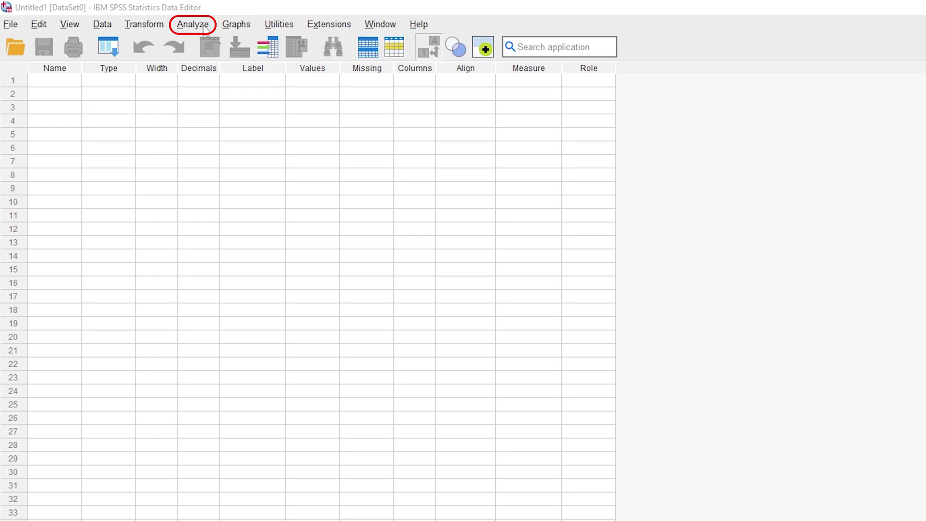
- Start a Pearson Product-Moment power analysis from Analyze > Power Analysis > Correlations
{"action": "left_click", "coordinate": [202, 28]}
{"action": "mouse_move", "coordinate": [222, 43]}
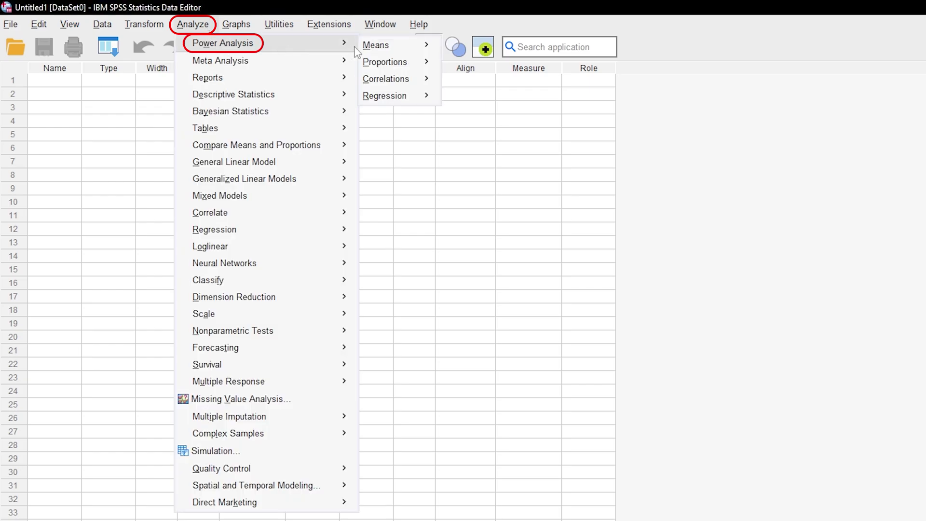
{"action": "mouse_move", "coordinate": [387, 78]}
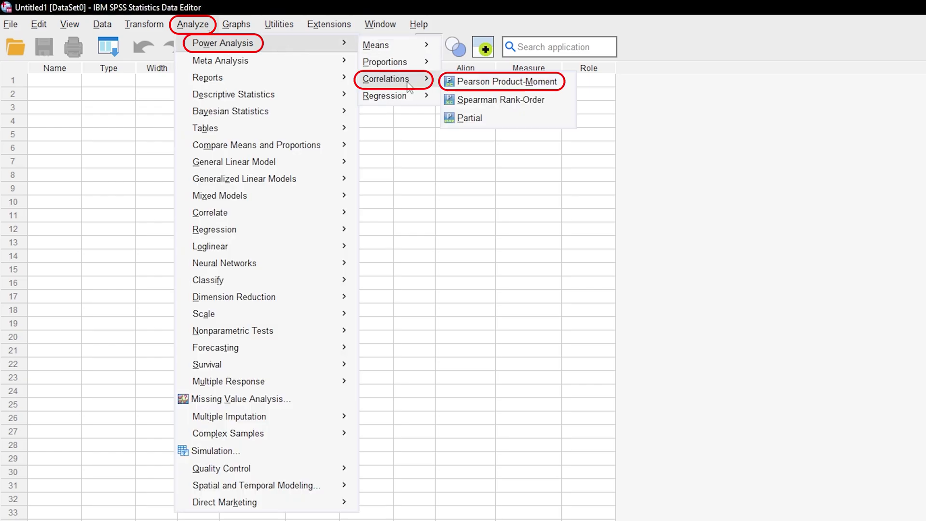
{"action": "left_click", "coordinate": [498, 83]}
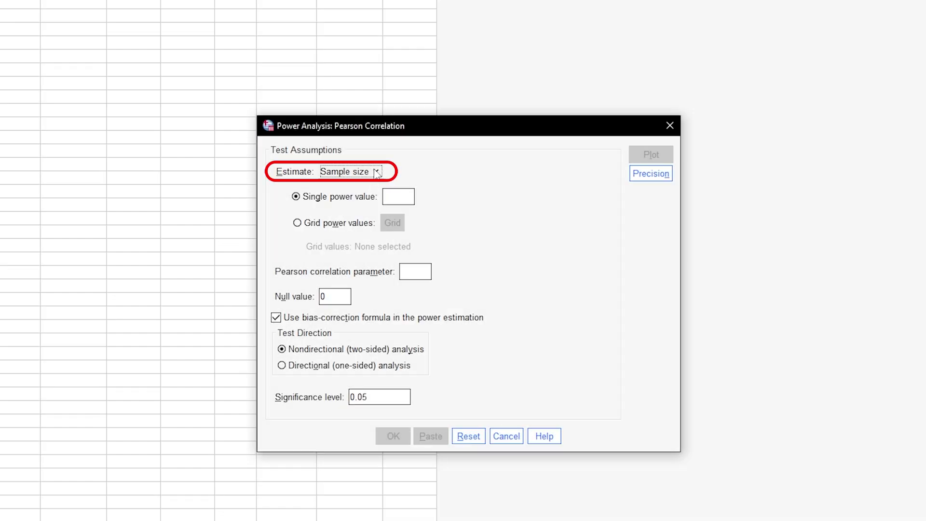
- Estimate sample size with single power value .95, then select grid power values
{"action": "left_click", "coordinate": [377, 172]}
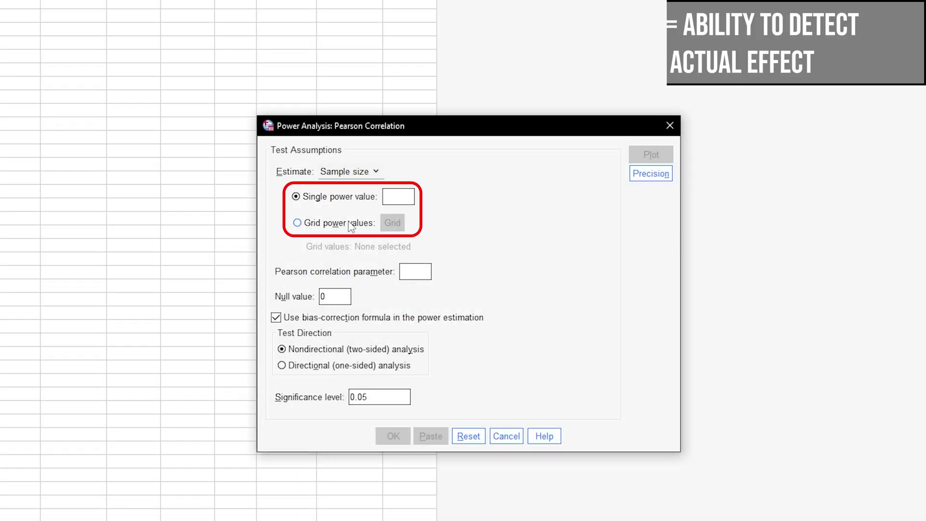
{"action": "left_click", "coordinate": [345, 225]}
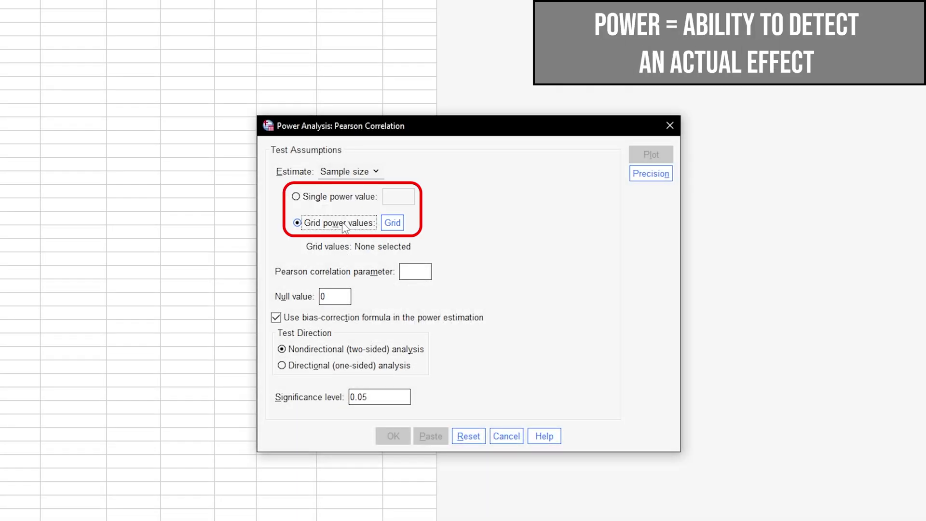
{"action": "left_click", "coordinate": [338, 197]}
{"action": "left_click", "coordinate": [407, 193]}
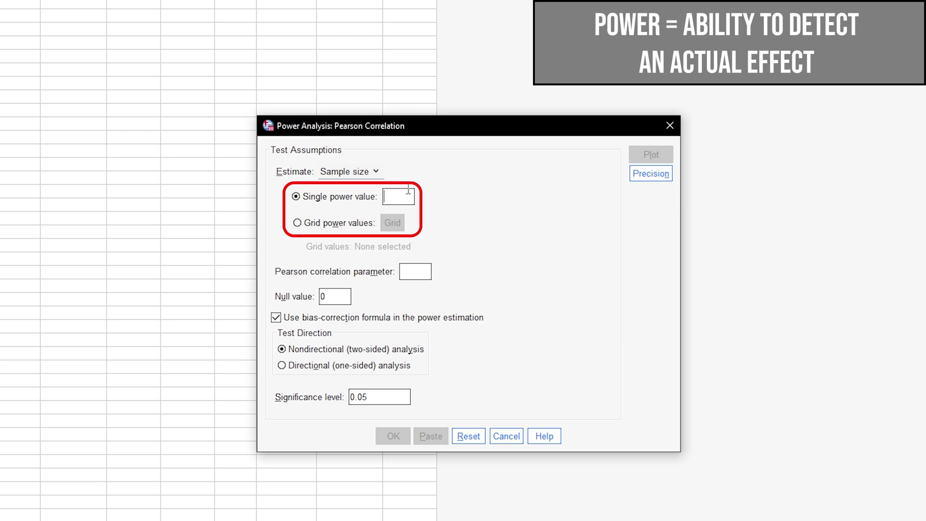
{"action": "type", "text": ".95"}
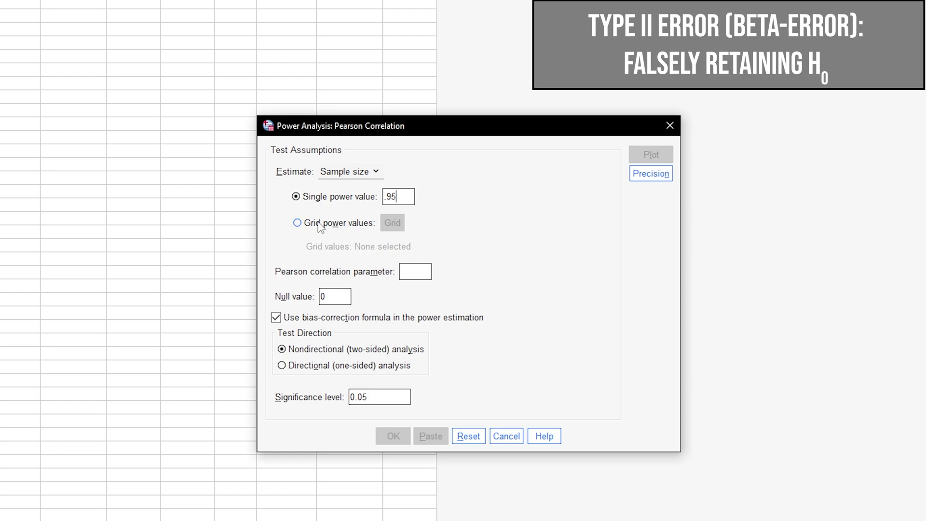
{"action": "left_click", "coordinate": [319, 224]}
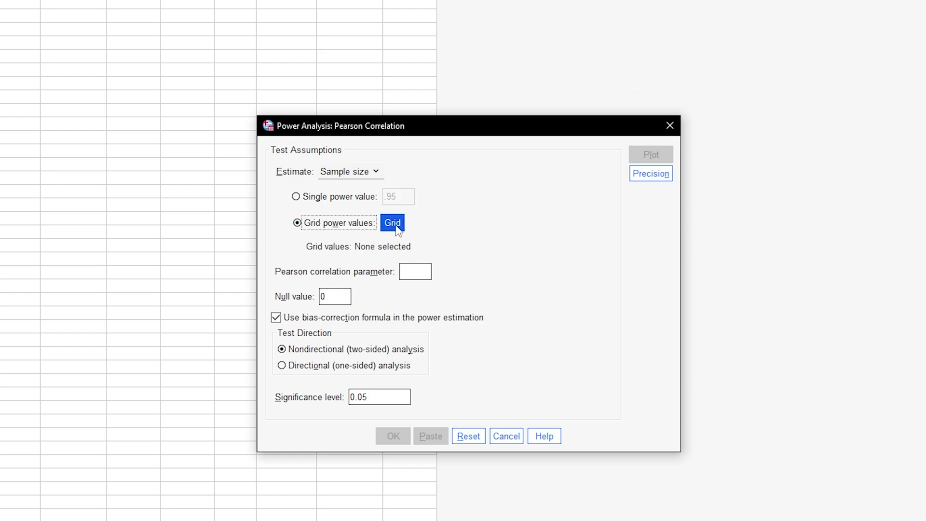
- Specify a power grid range from .8 to .95 in steps of .05
{"action": "left_click", "coordinate": [395, 224]}
{"action": "left_click", "coordinate": [484, 233]}
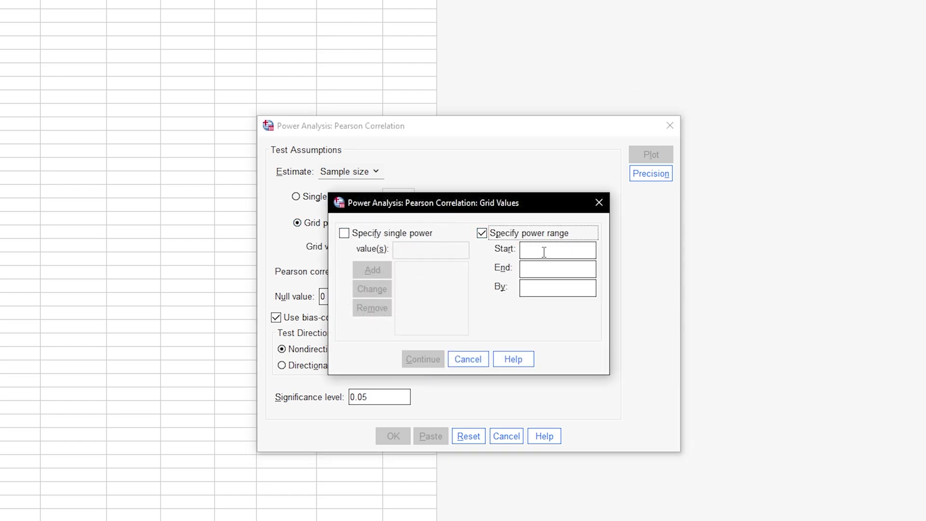
{"action": "left_click", "coordinate": [544, 251]}
{"action": "type", "text": ".8"}
{"action": "type", "text": ".95"}
{"action": "key", "text": "Tab"}
{"action": "type", "text": "."}
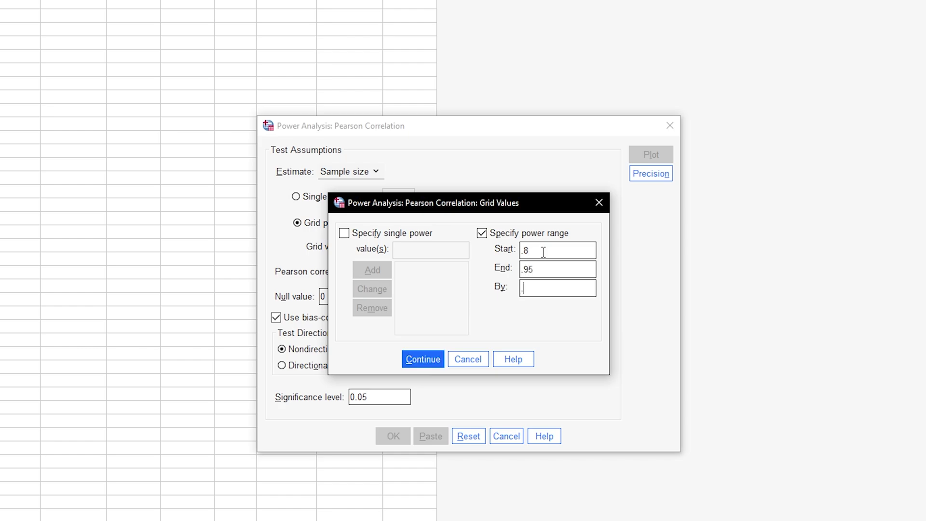
{"action": "type", "text": "05"}
{"action": "left_click", "coordinate": [423, 360]}
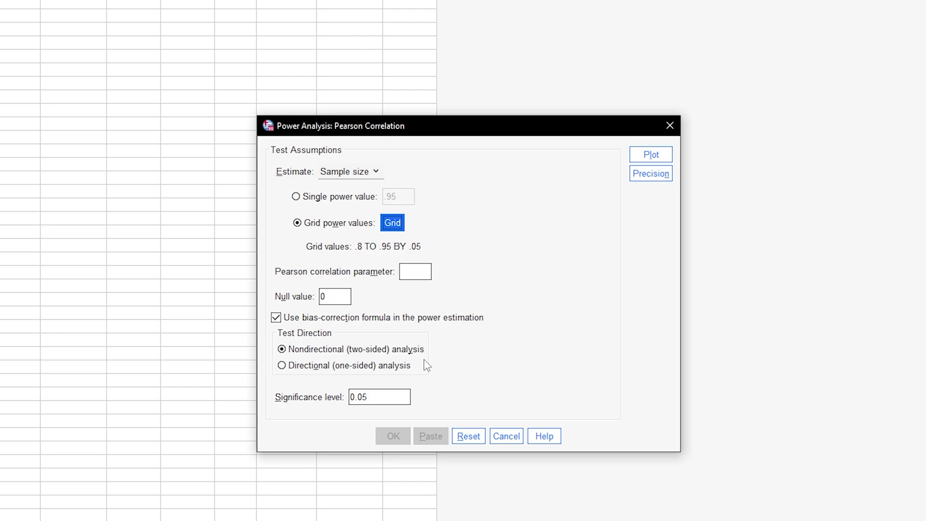
- Reselect single power value .95 and set the Pearson correlation to .3
{"action": "left_click", "coordinate": [331, 198]}
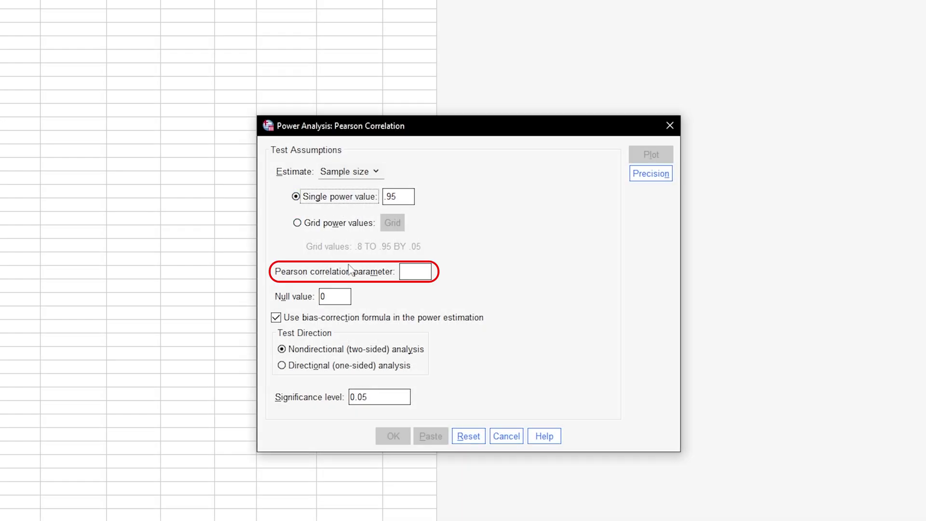
{"action": "left_click", "coordinate": [406, 271]}
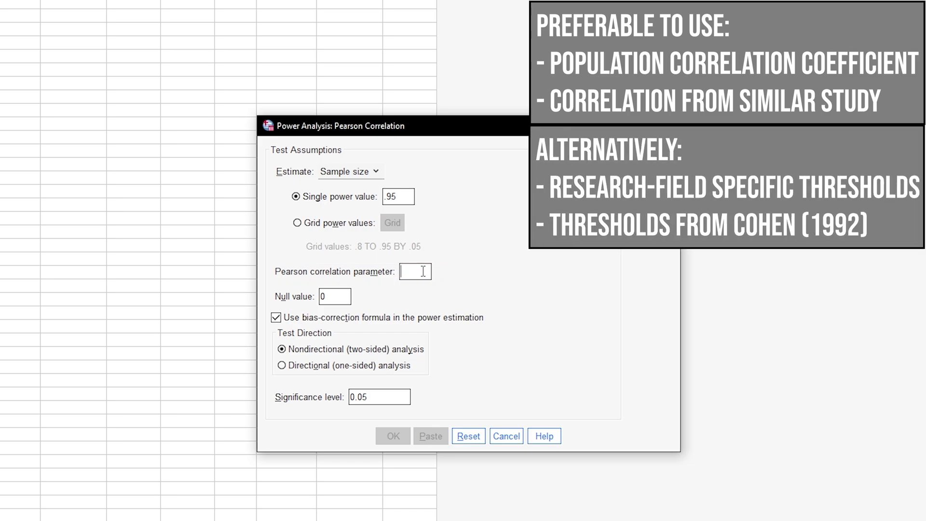
{"action": "type", "text": ".3"}
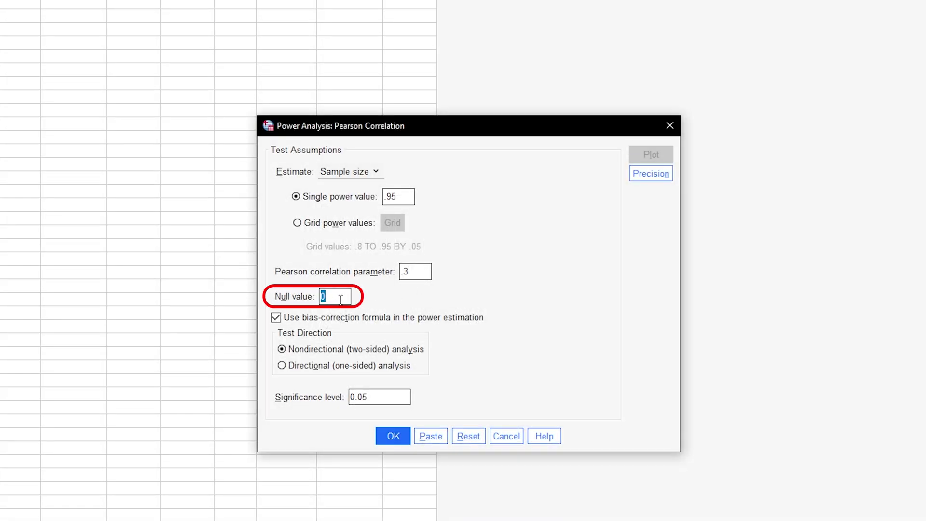
{"action": "type", "text": "0"}
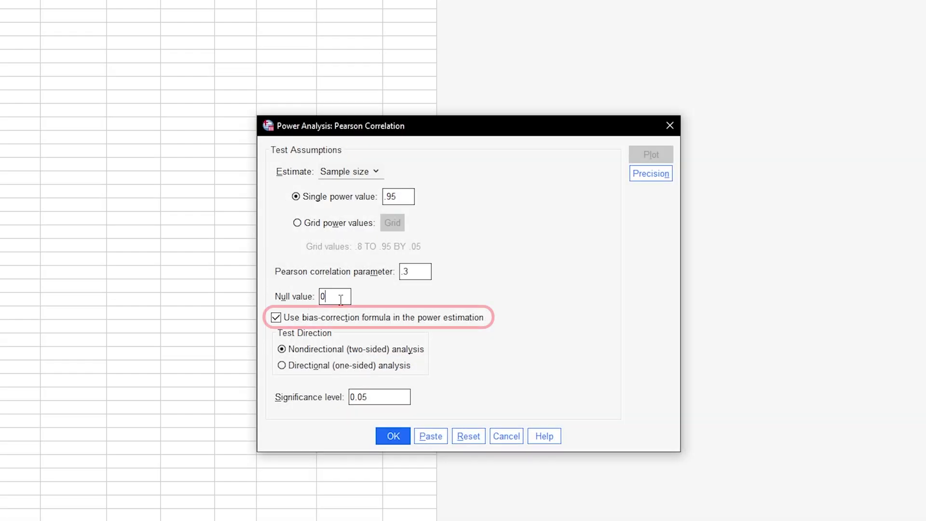
{"action": "left_click", "coordinate": [276, 318]}
{"action": "left_click", "coordinate": [304, 323]}
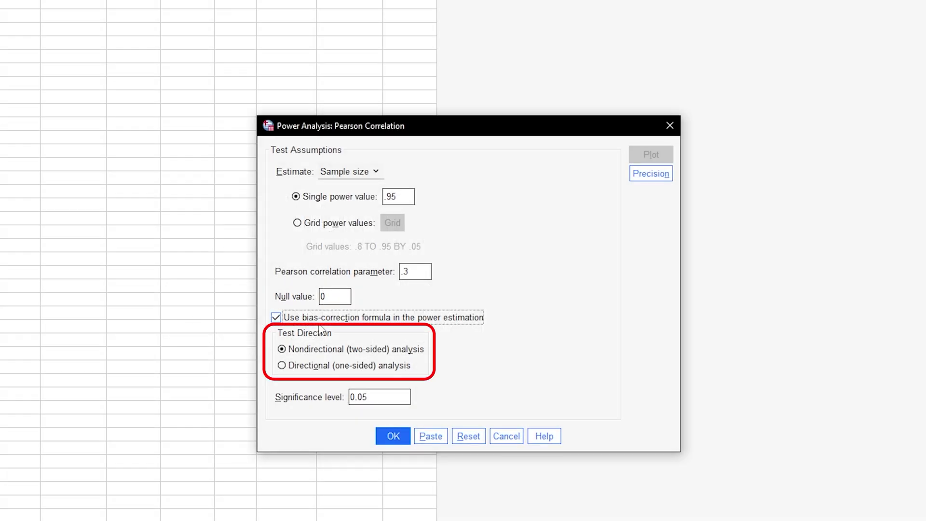
{"action": "left_click", "coordinate": [326, 350]}
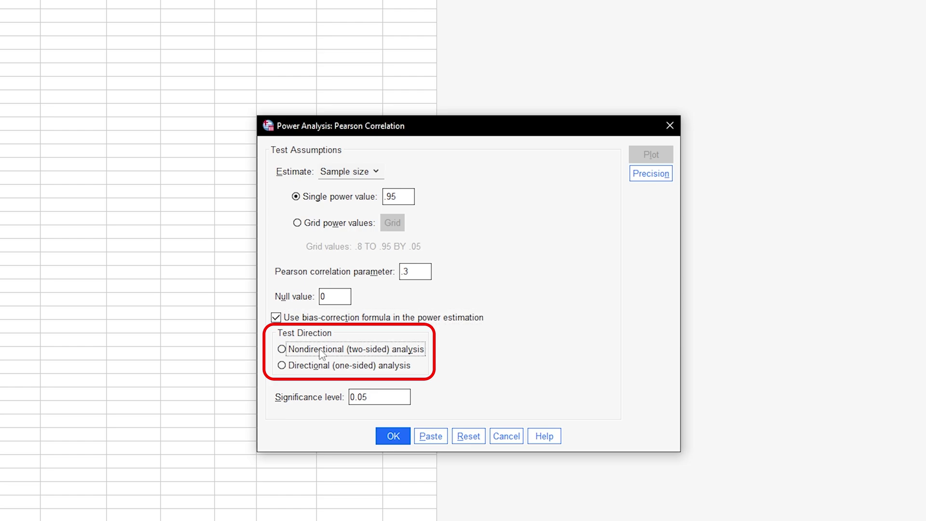
{"action": "left_click", "coordinate": [320, 366]}
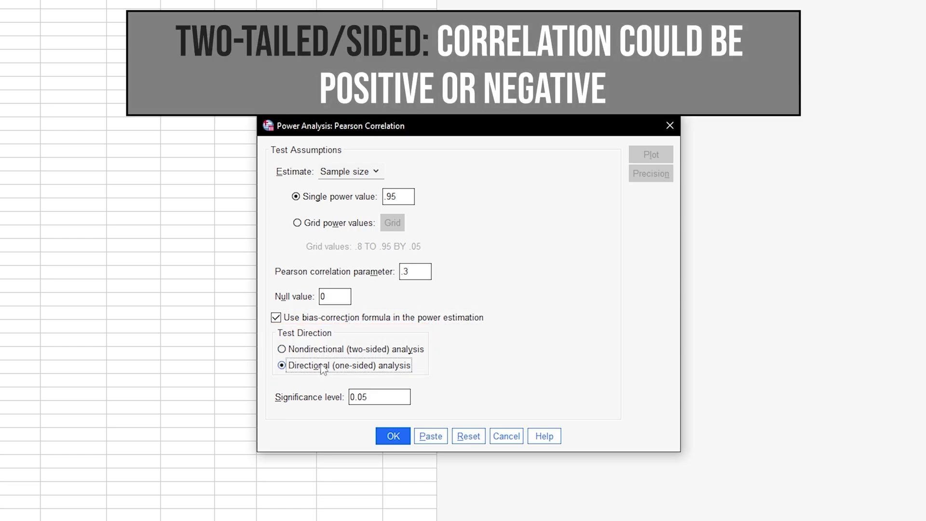
{"action": "left_click", "coordinate": [327, 351]}
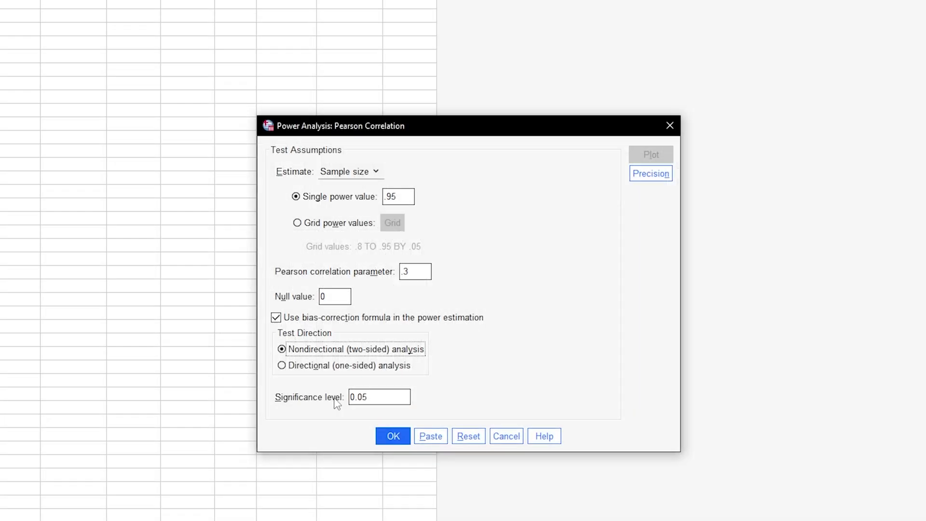
{"action": "double_click", "coordinate": [403, 397]}
{"action": "left_click", "coordinate": [384, 396]}
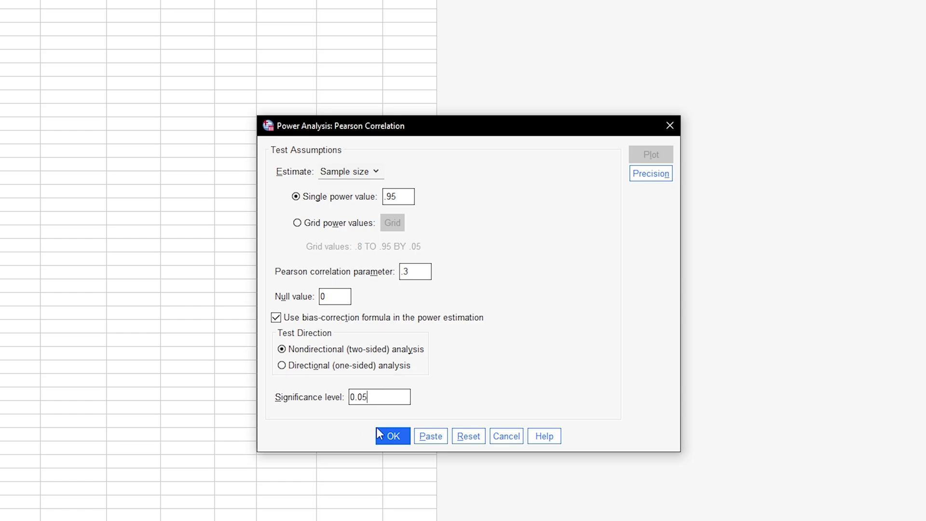
- Run the analysis to get a required sample size of 138 at power .95
{"action": "left_click", "coordinate": [378, 435]}
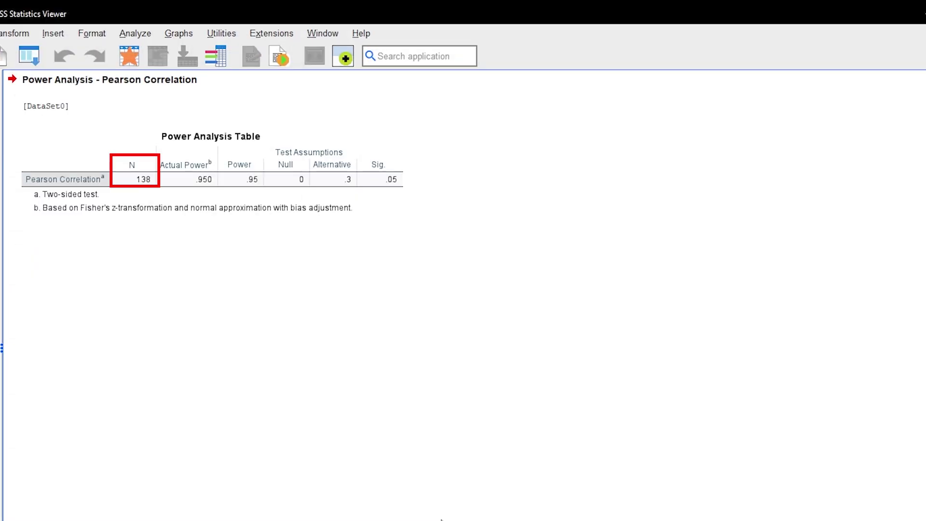